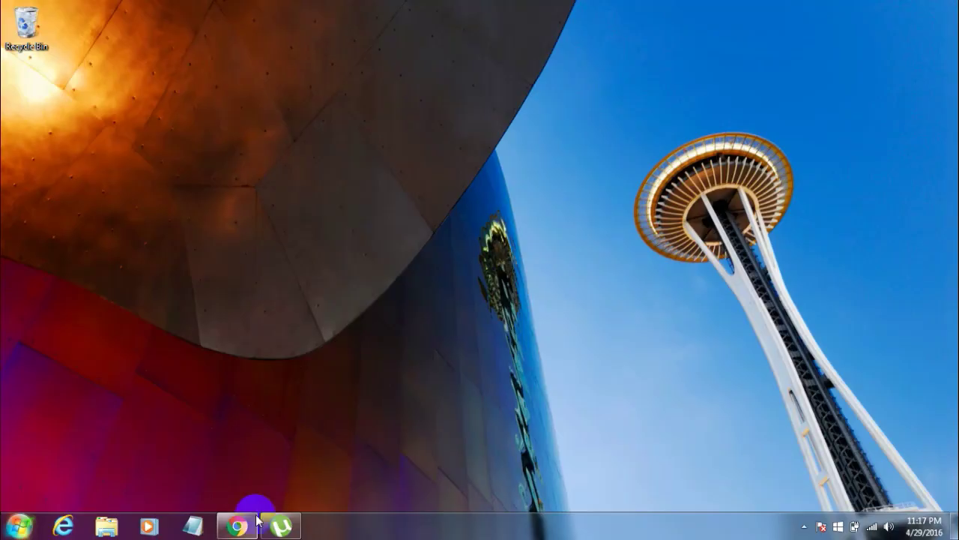
Bring Chrome with gifs.com to the front and open the Create a GIF menu.
left_click(255, 520)
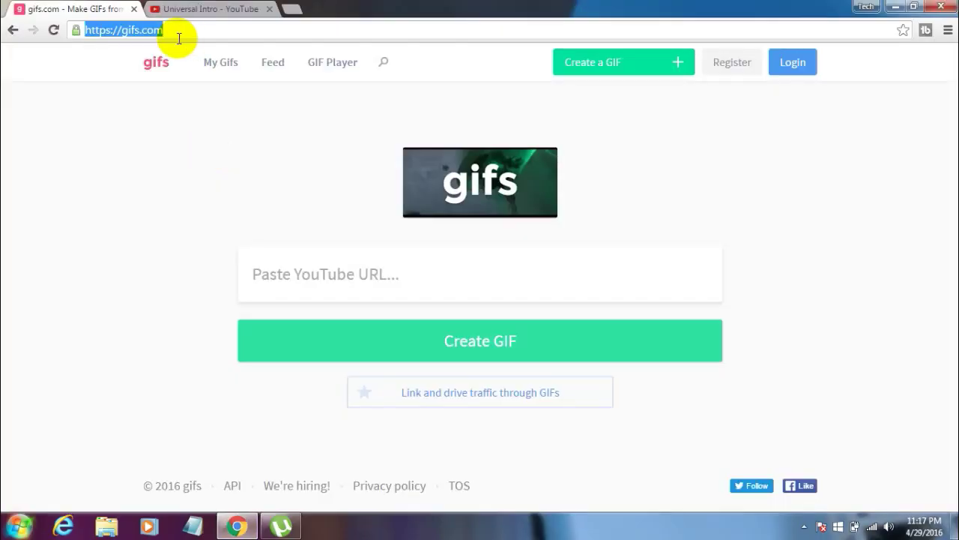
left_click(358, 77)
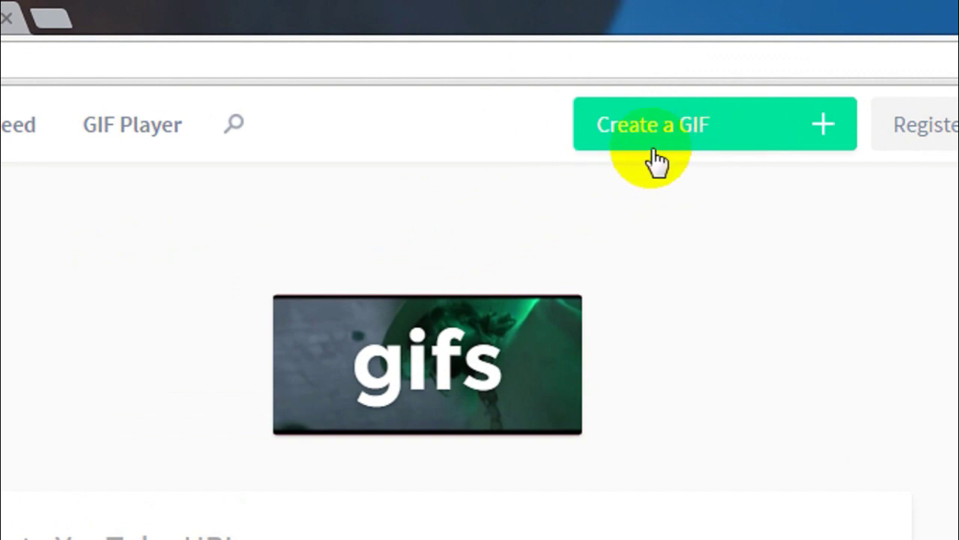
left_click(654, 146)
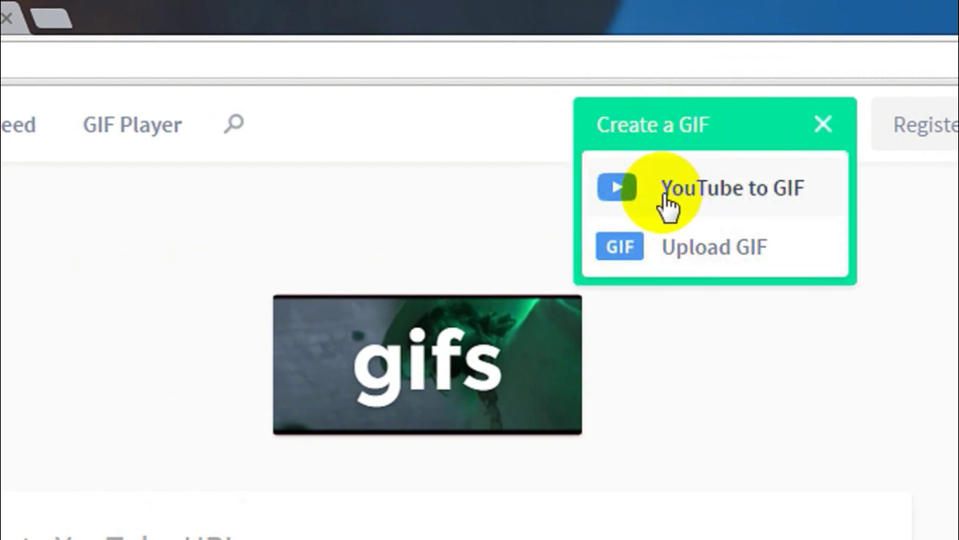
Start an Upload GIF, cancel the file browser, and close the upload dialog.
left_click(664, 249)
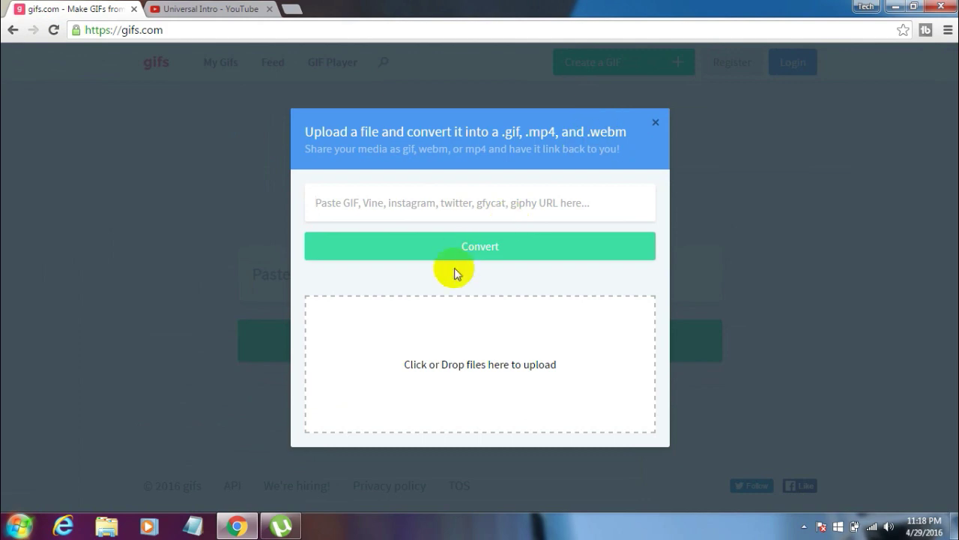
left_click(422, 340)
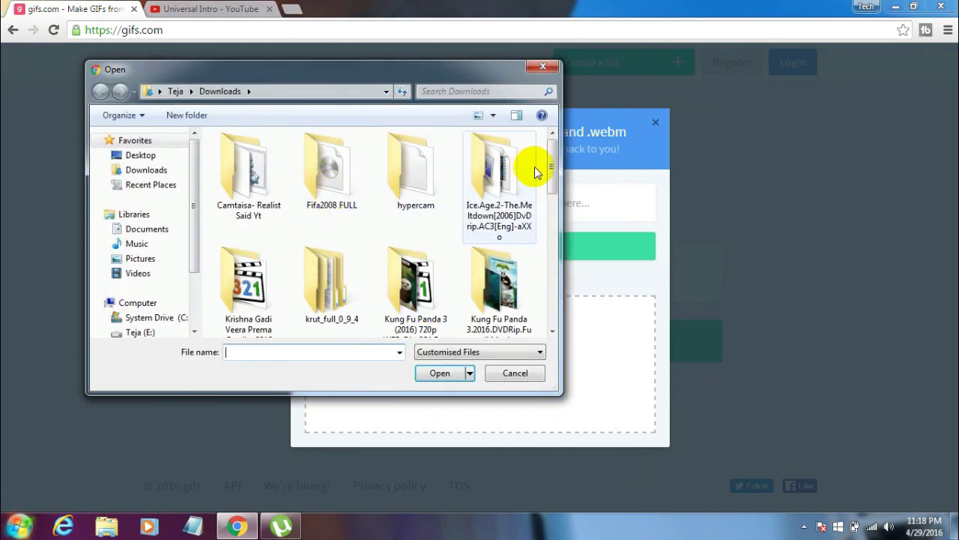
left_click_drag(547, 173, 547, 173)
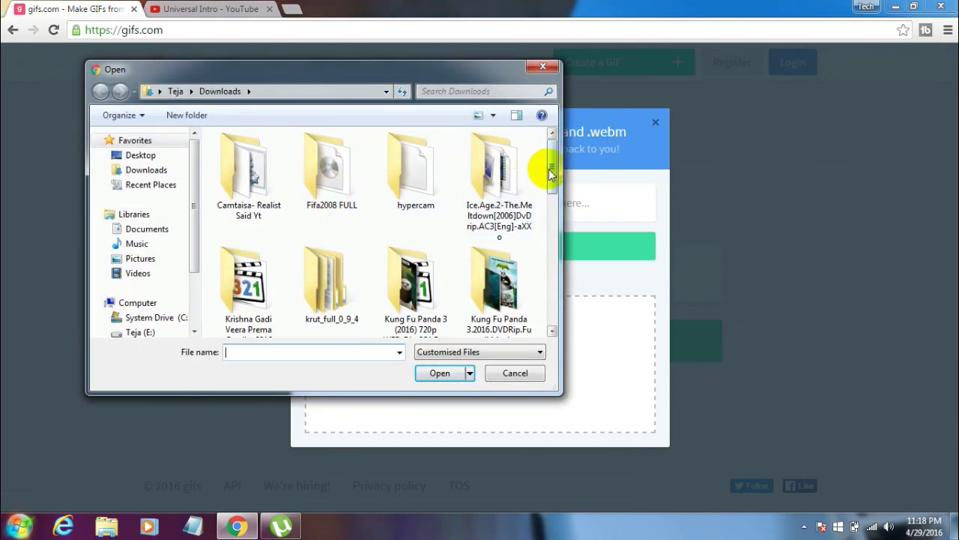
left_click(506, 370)
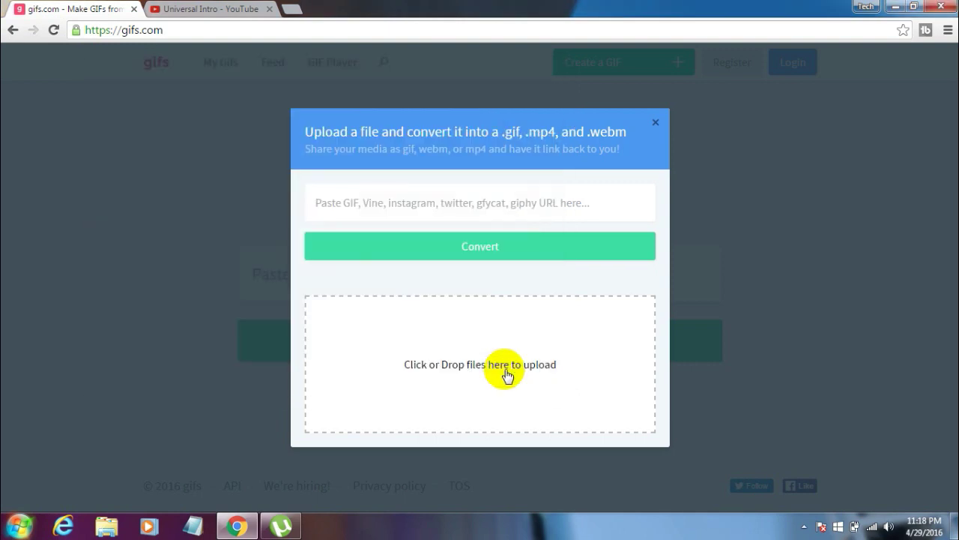
left_click(653, 123)
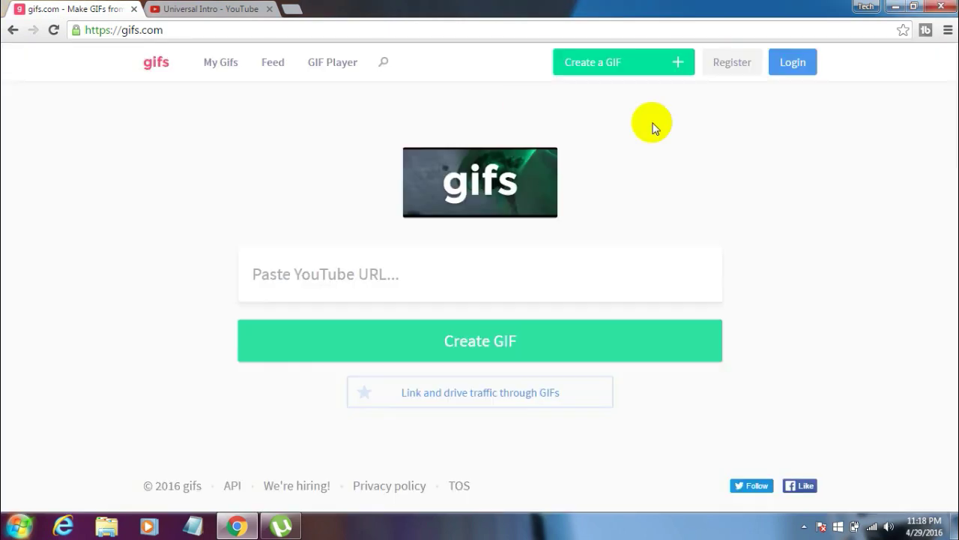
Copy the Universal Intro YouTube URL, paste it into the gifs.com URL field, and start the GIF.
left_click(228, 8)
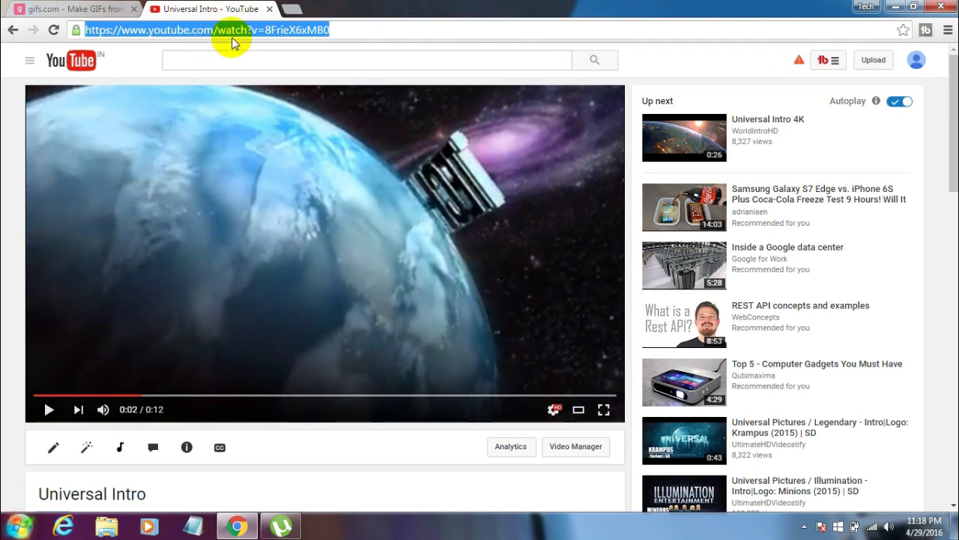
right_click(234, 35)
left_click(271, 84)
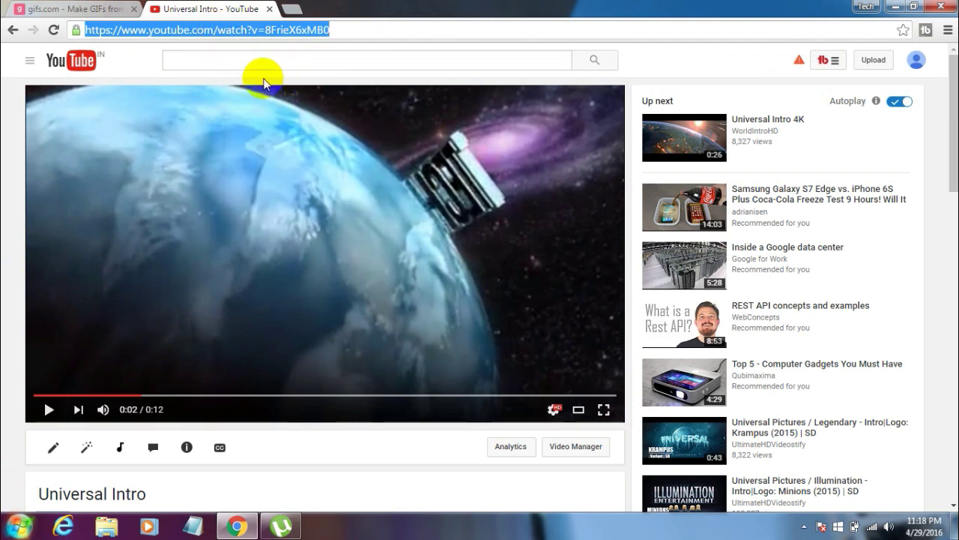
left_click(87, 7)
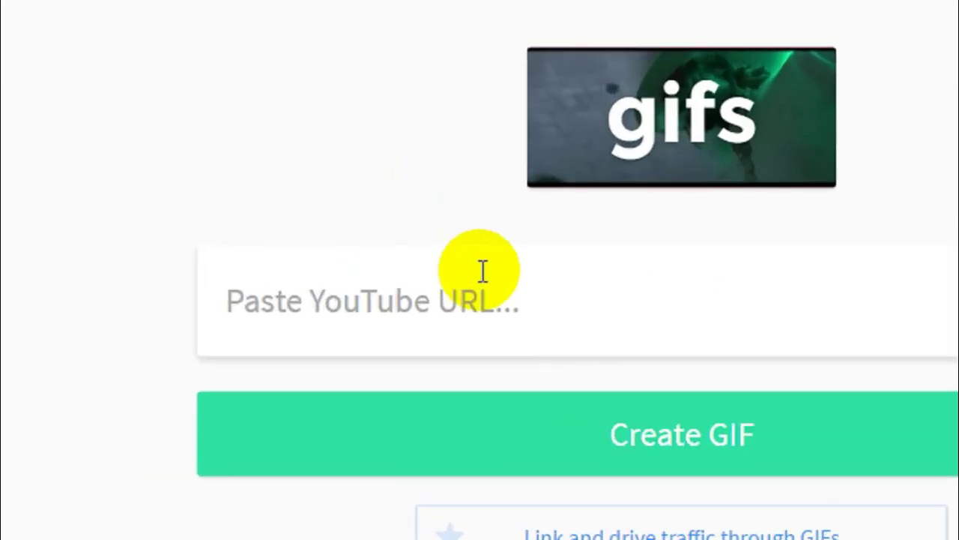
key("ctrl+v")
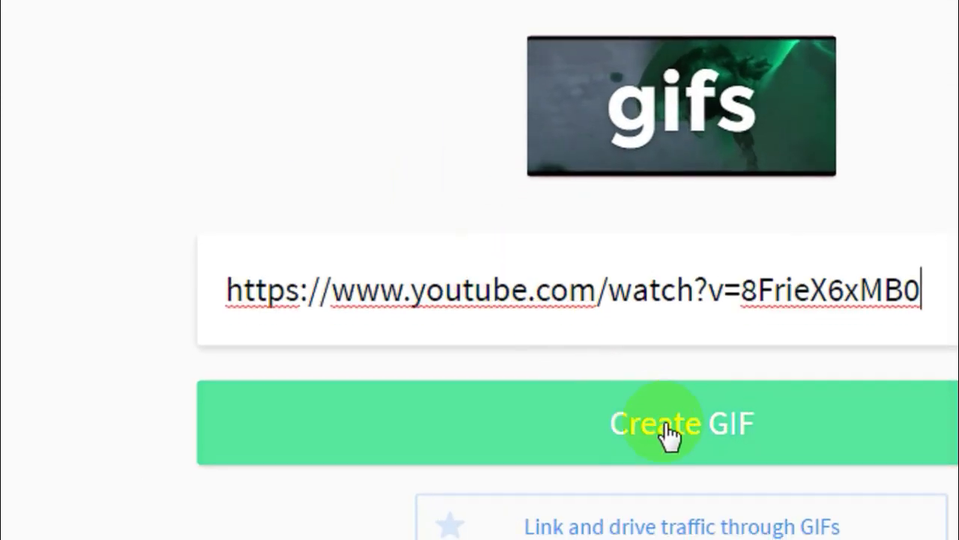
left_click(667, 435)
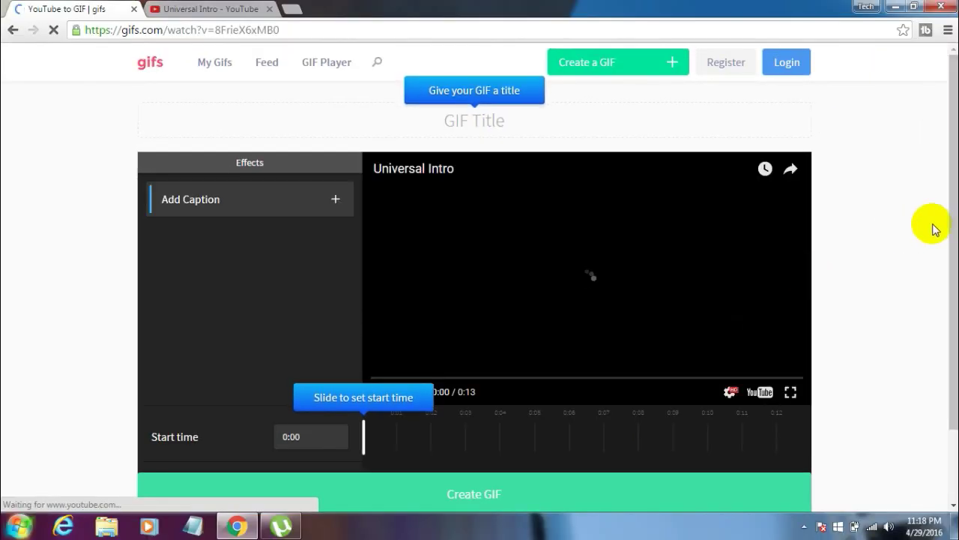
Pause the preview and drag the GIF start time to 0:01.
left_click(666, 252)
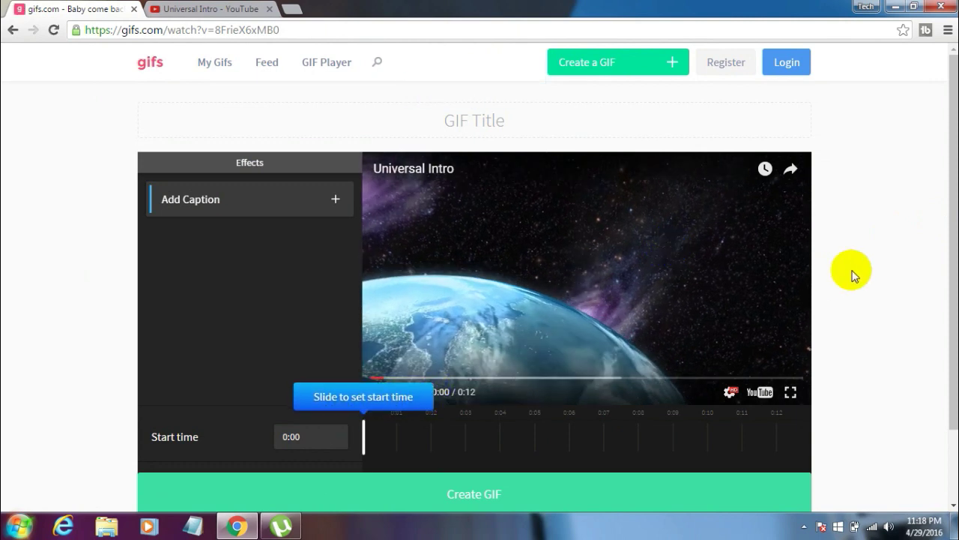
left_click_drag(950, 262, 944, 275)
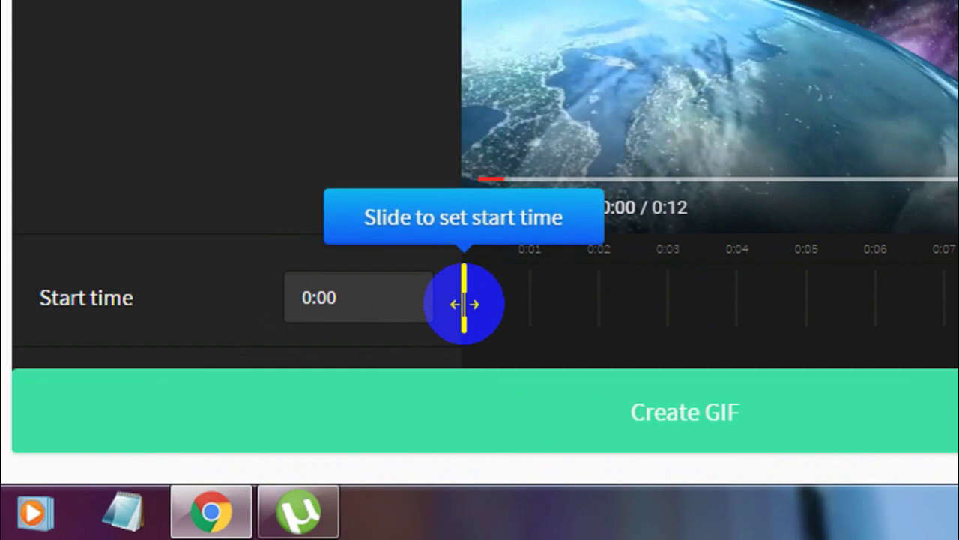
left_click_drag(464, 304, 467, 302)
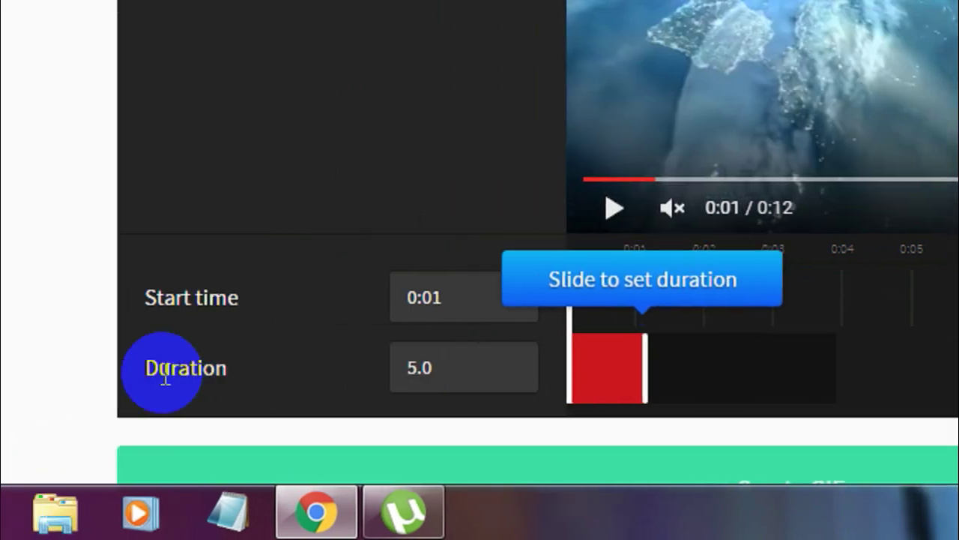
left_click_drag(145, 378, 225, 367)
left_click(166, 370)
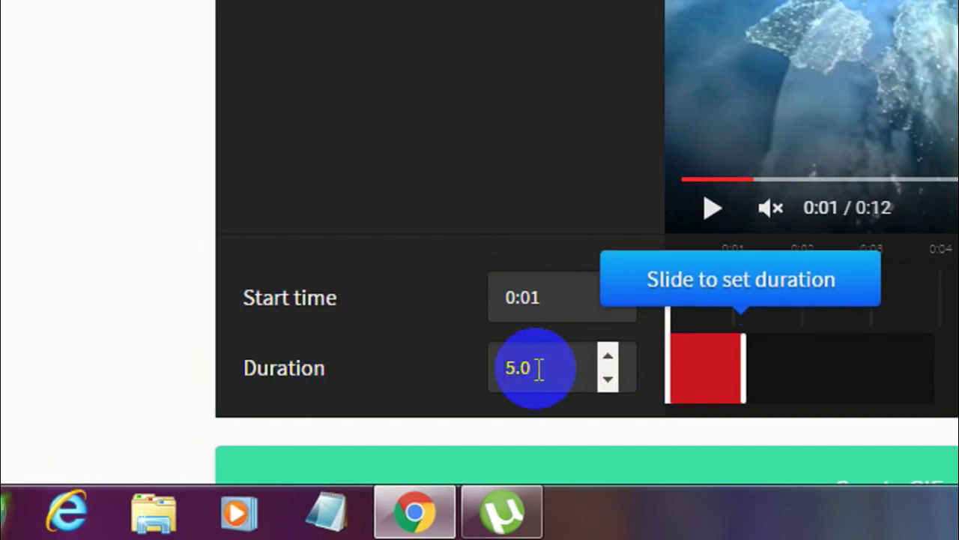
Lengthen the GIF duration to 11.9 seconds, then type 12 seconds instead.
left_click_drag(744, 360, 743, 360)
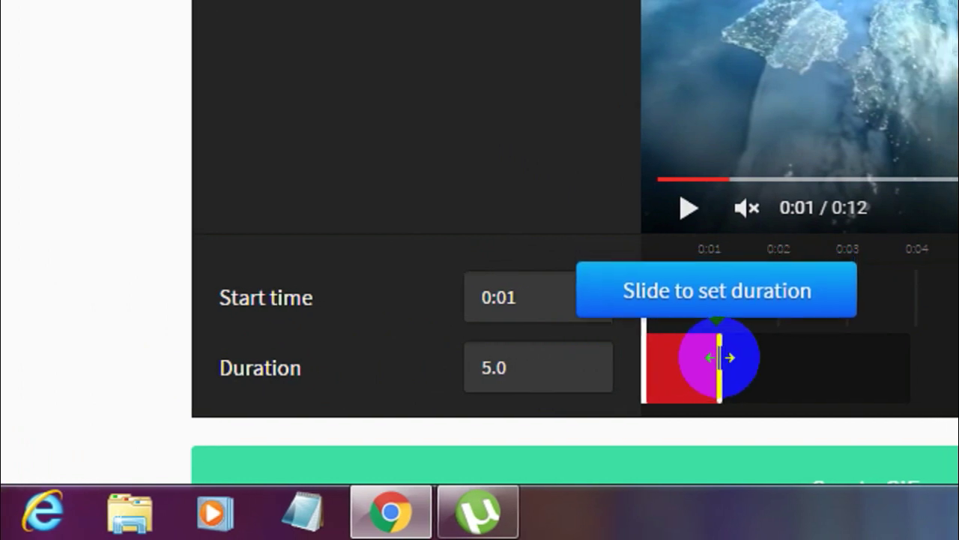
left_click_drag(720, 358, 911, 375)
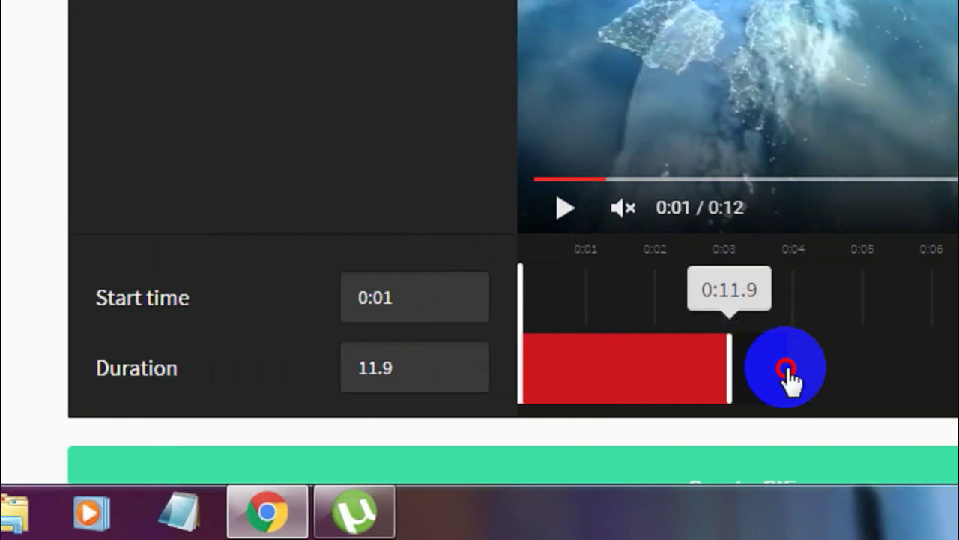
left_click_drag(787, 371, 787, 371)
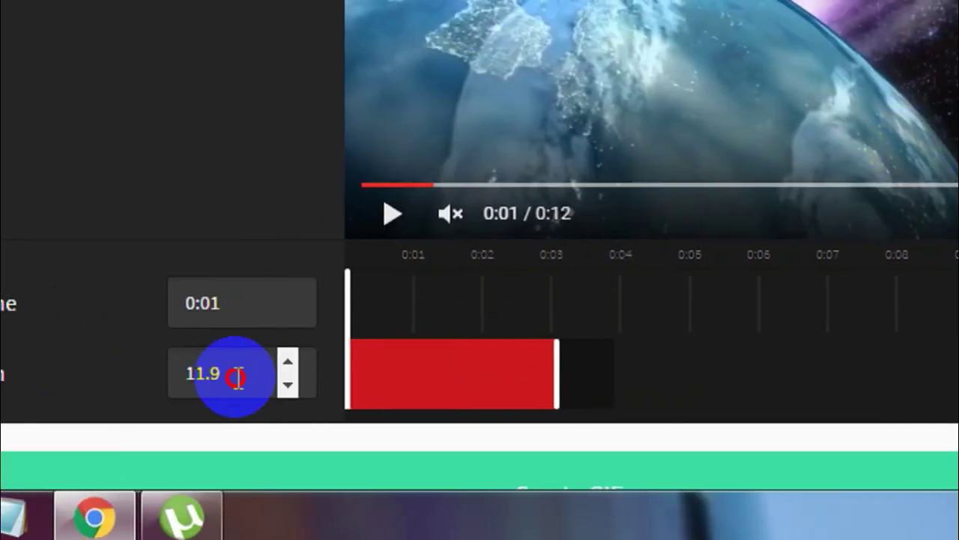
left_click_drag(128, 379, 66, 386)
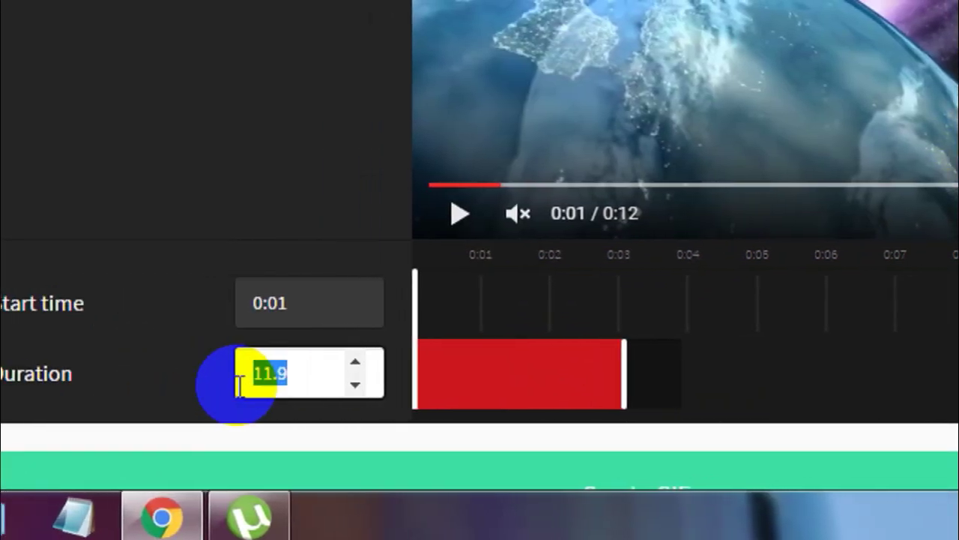
type("12")
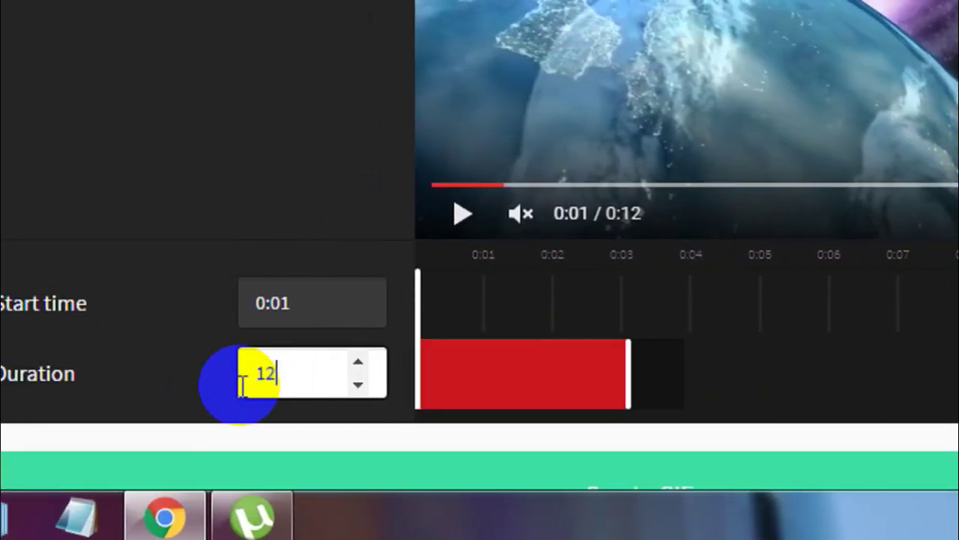
Change the clip's start time from 0:01 to 0:00.
left_click(308, 315)
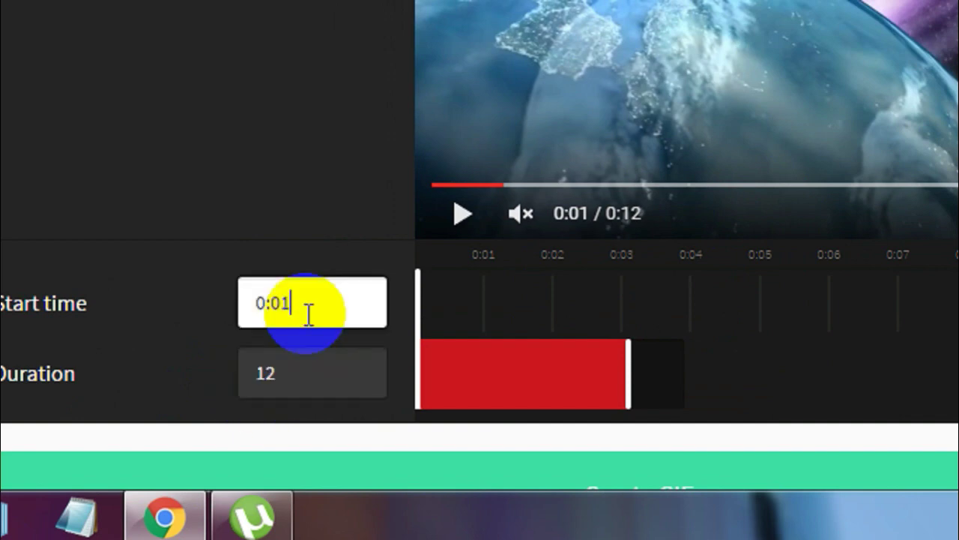
key("BackSpace")
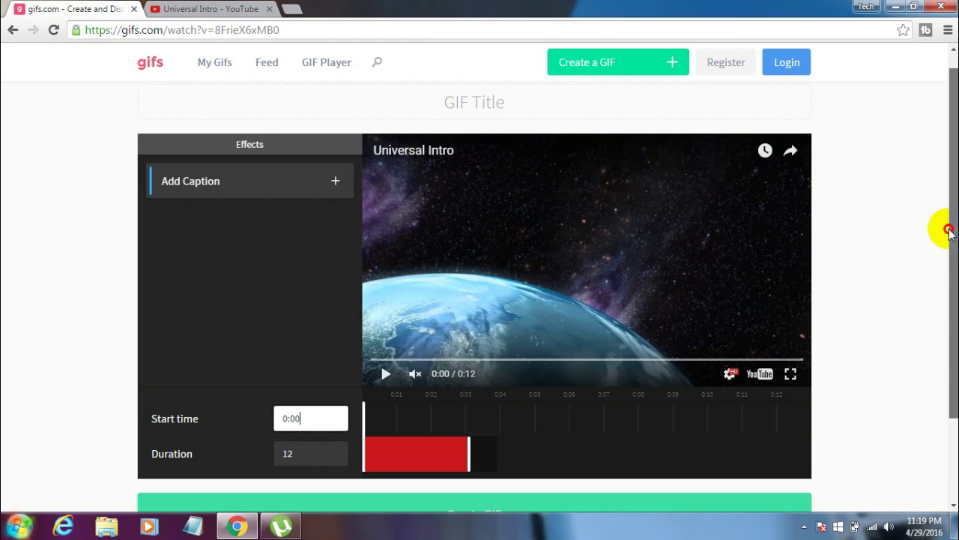
scroll(942, 247, "down", 1)
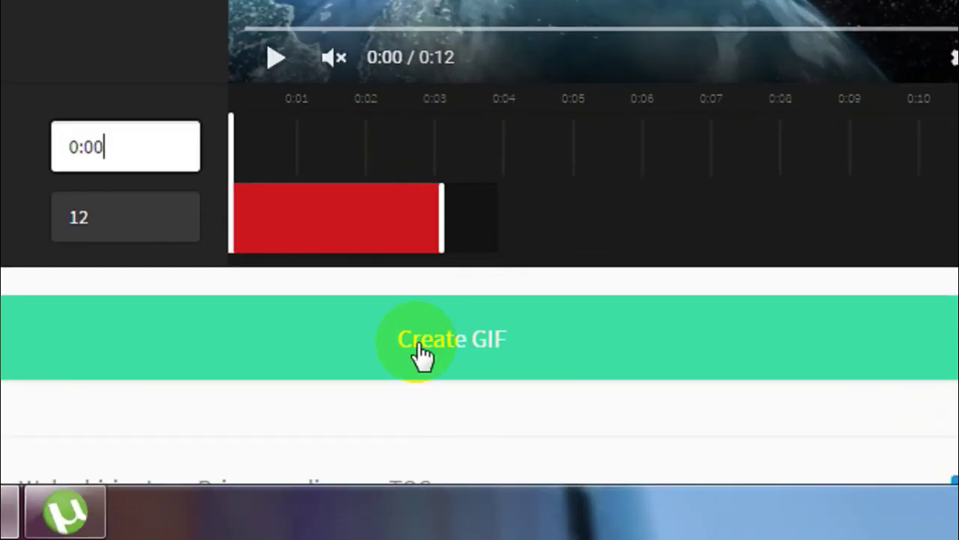
Create the GIF, dismiss the link-back prompt, and choose to share it on Facebook.
left_click(390, 345)
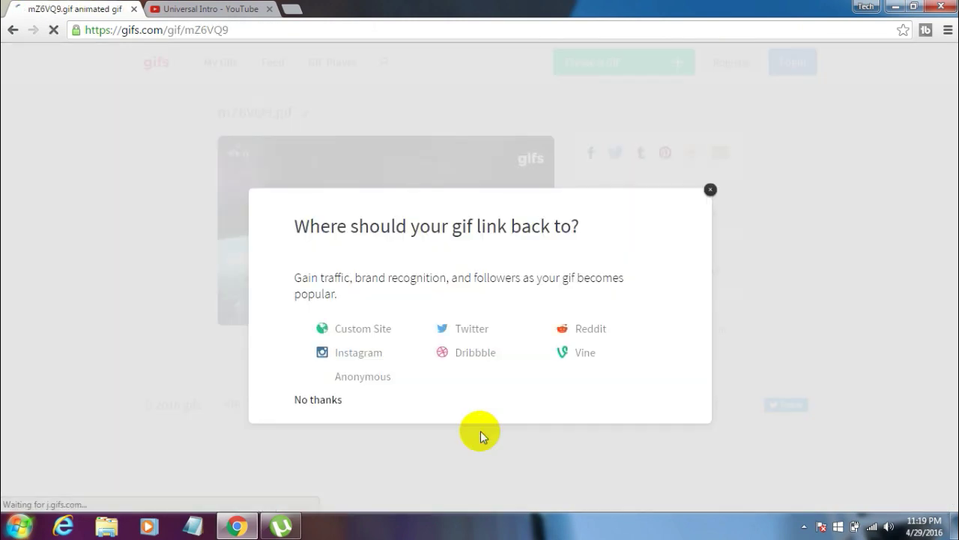
left_click(710, 191)
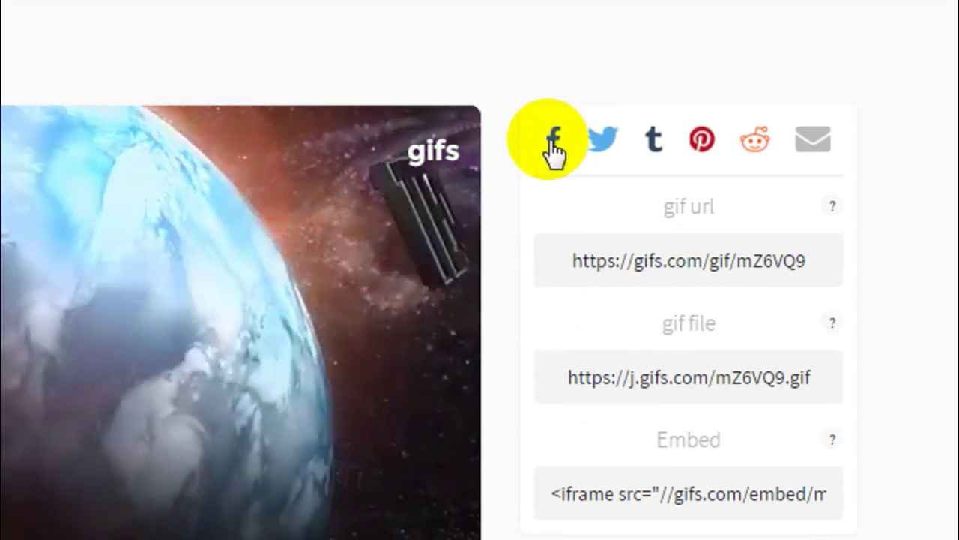
left_click(551, 147)
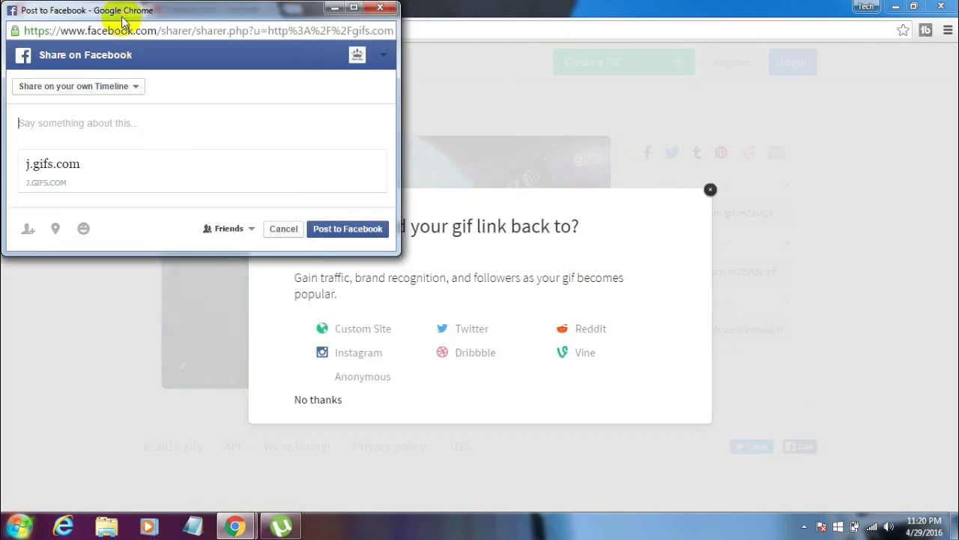
Move the Facebook share window up into view and open its share-destination dropdown.
left_click_drag(448, 182, 400, 170)
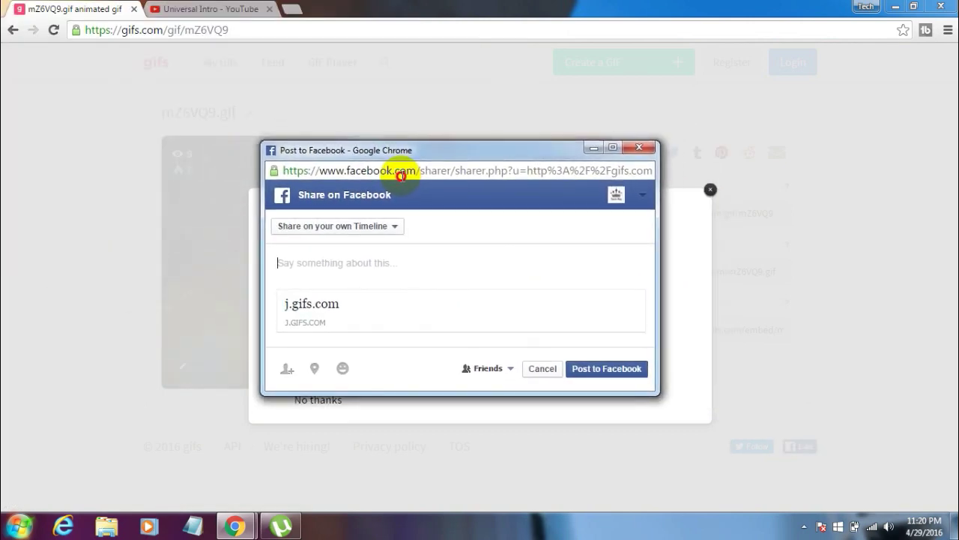
left_click_drag(381, 153, 399, 133)
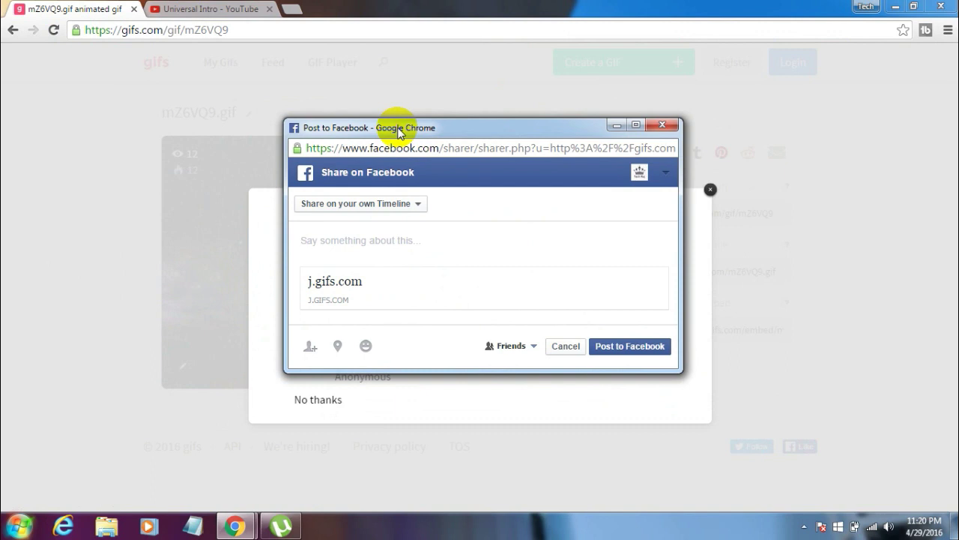
left_click(326, 234)
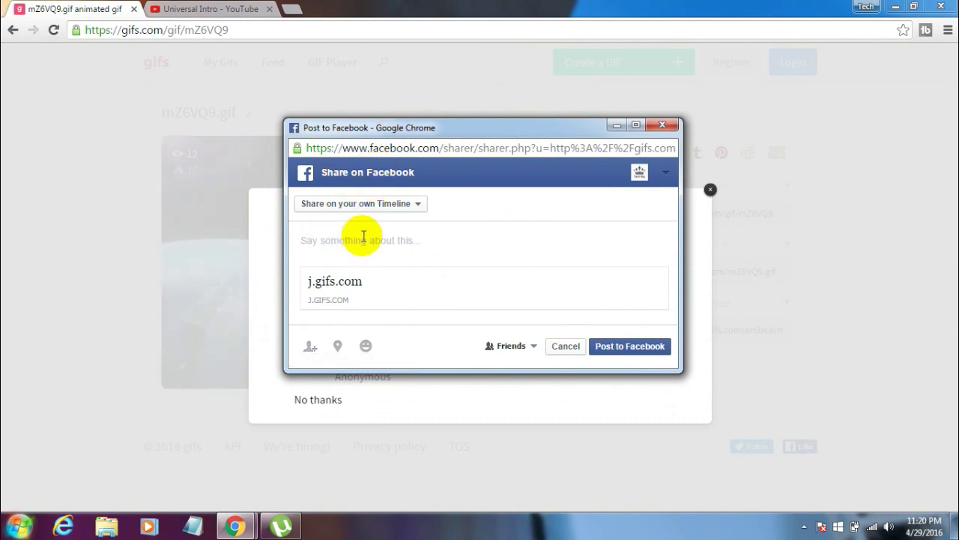
left_click_drag(374, 125, 376, 91)
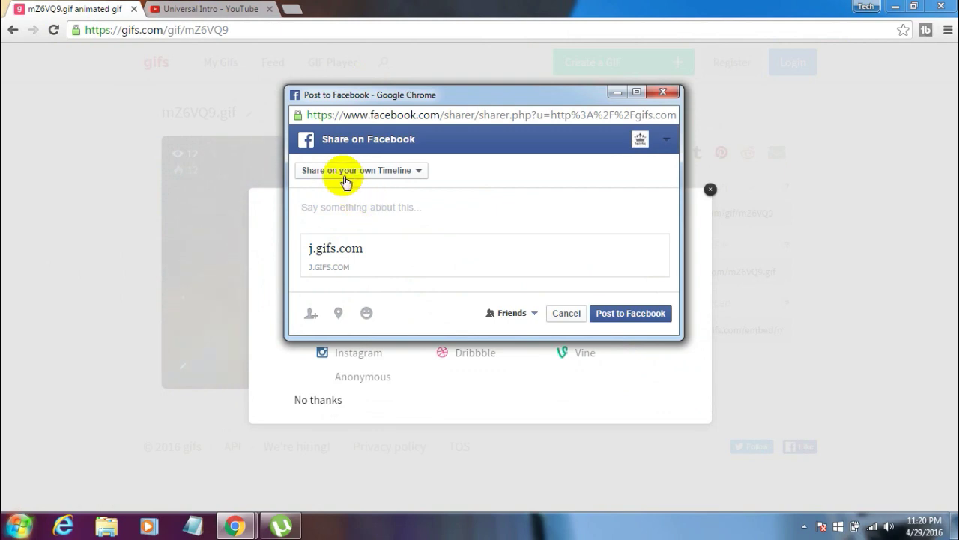
left_click(345, 178)
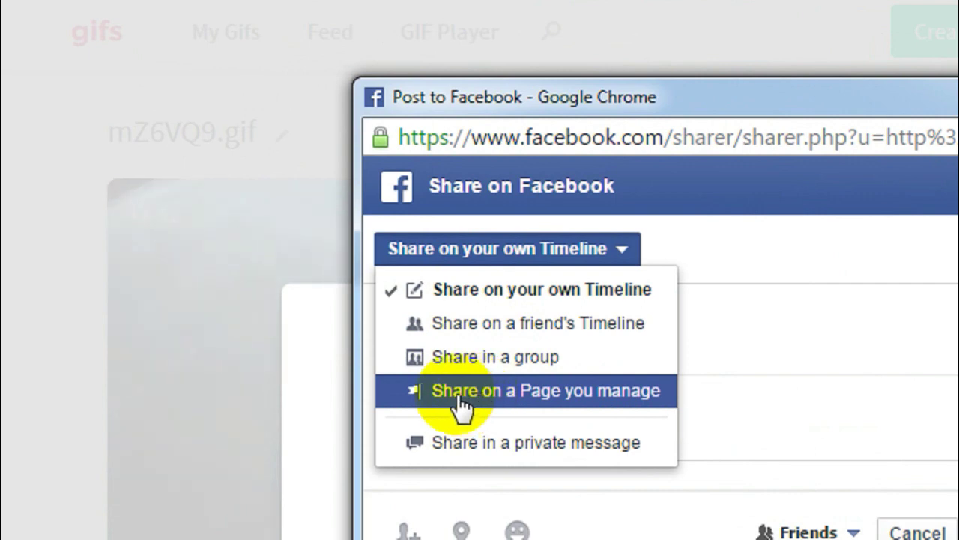
Post the GIF to your own Timeline captioned 'How is it for an intro', then load fb.com.
left_click(477, 298)
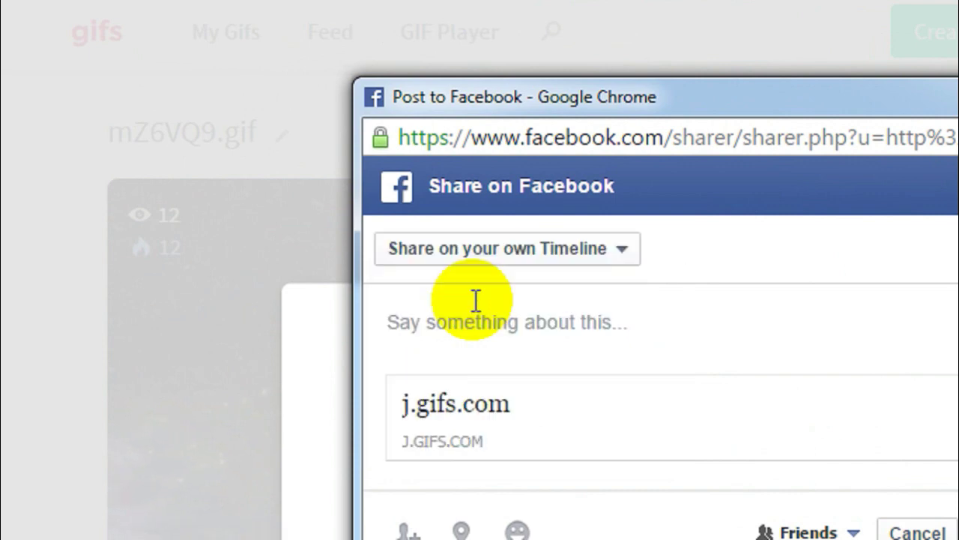
left_click(476, 255)
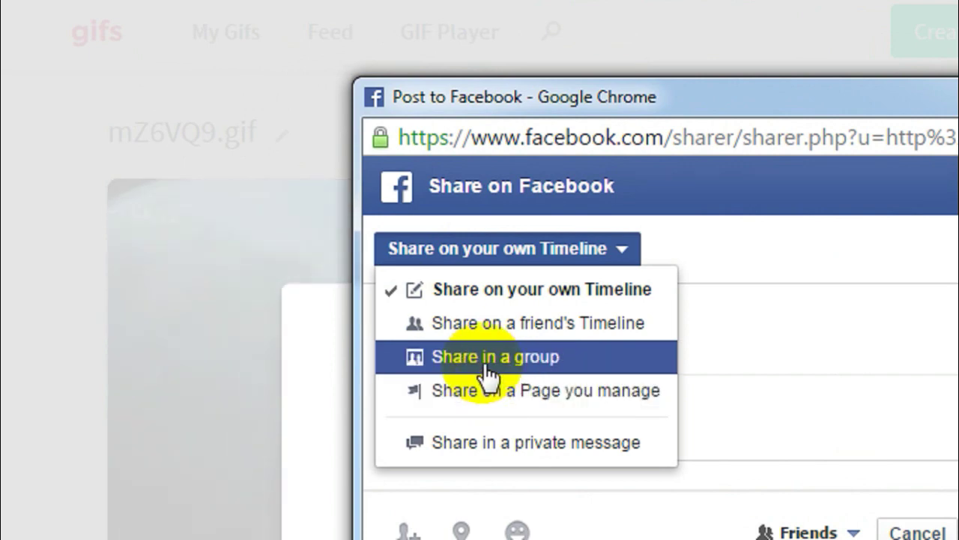
left_click(480, 299)
left_click(468, 318)
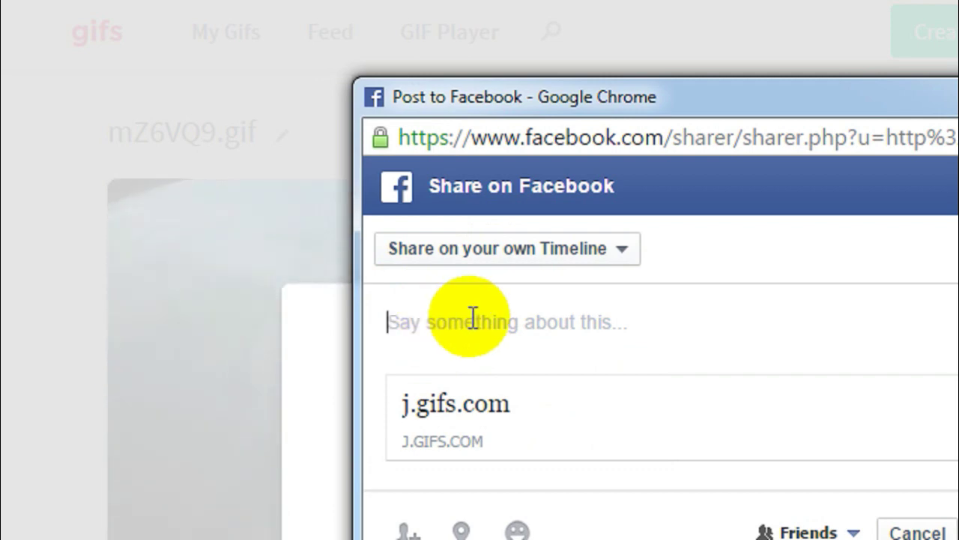
type("How is it for ")
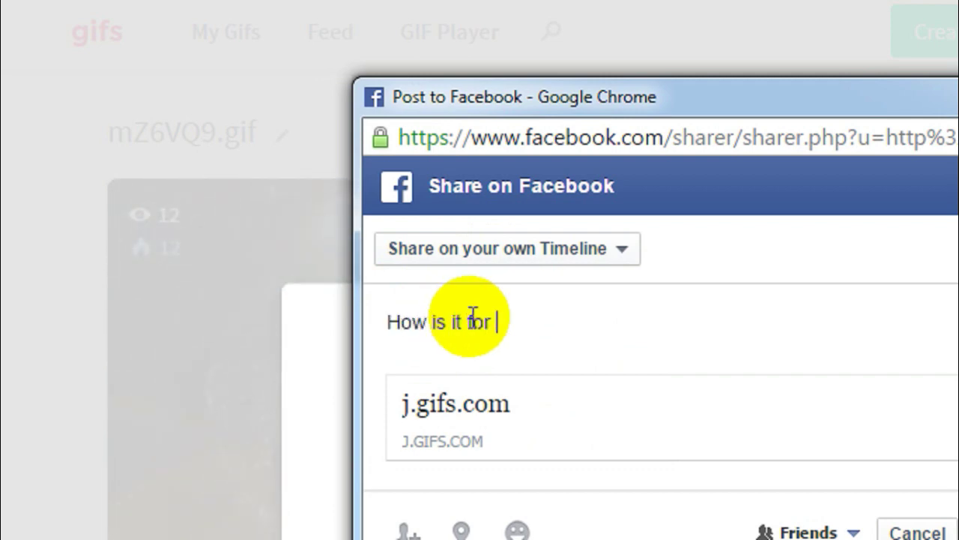
type("an intro?")
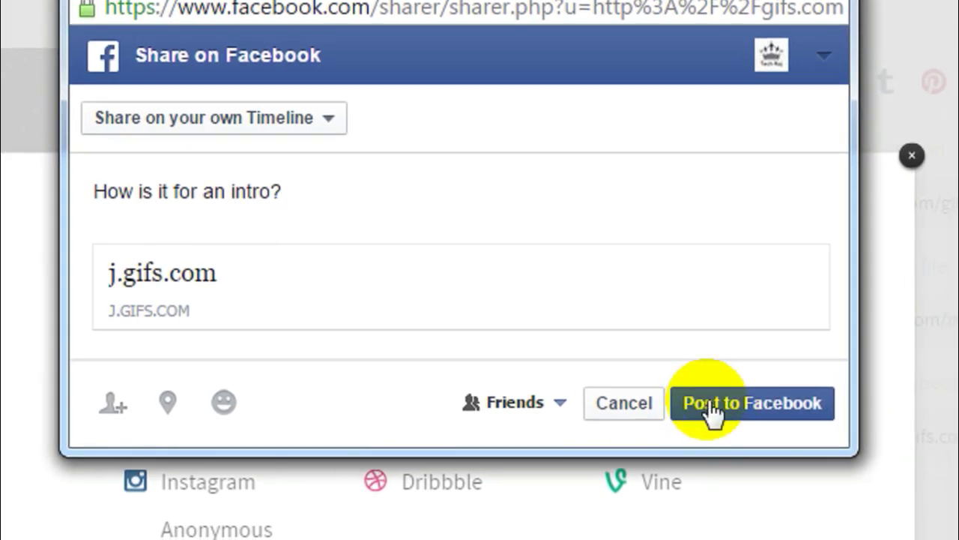
left_click(697, 409)
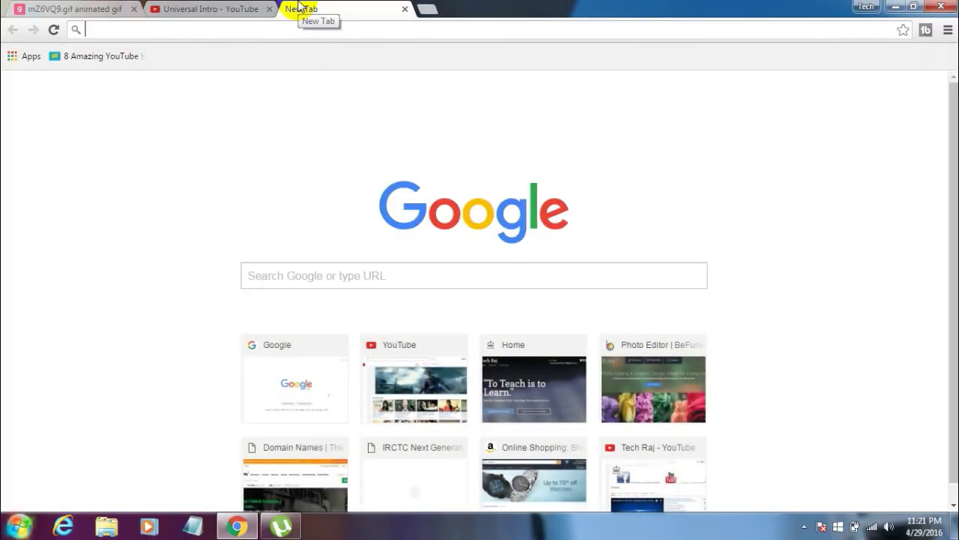
type("fb.com")
key("Return")
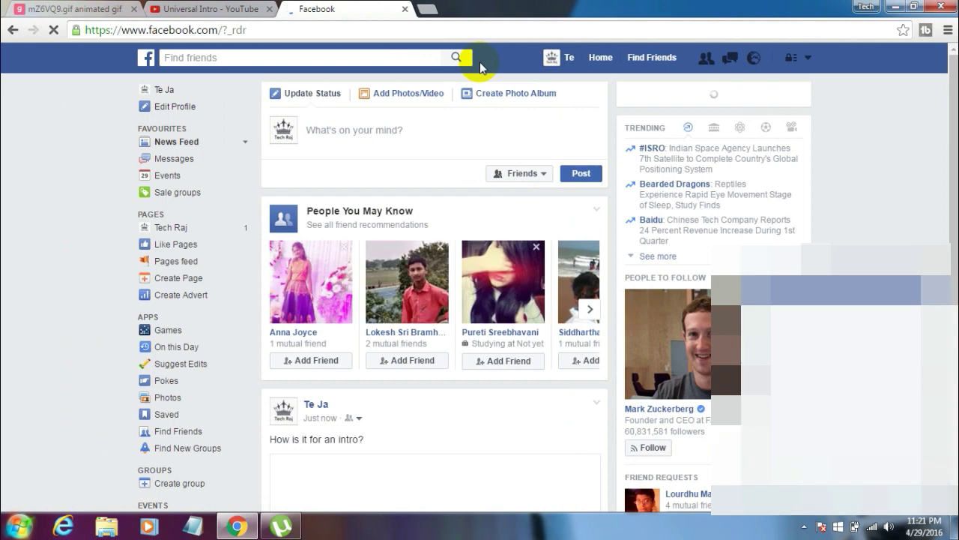
Open your profile timeline, scroll down to the GIF post, and minimize Chrome.
left_click(554, 60)
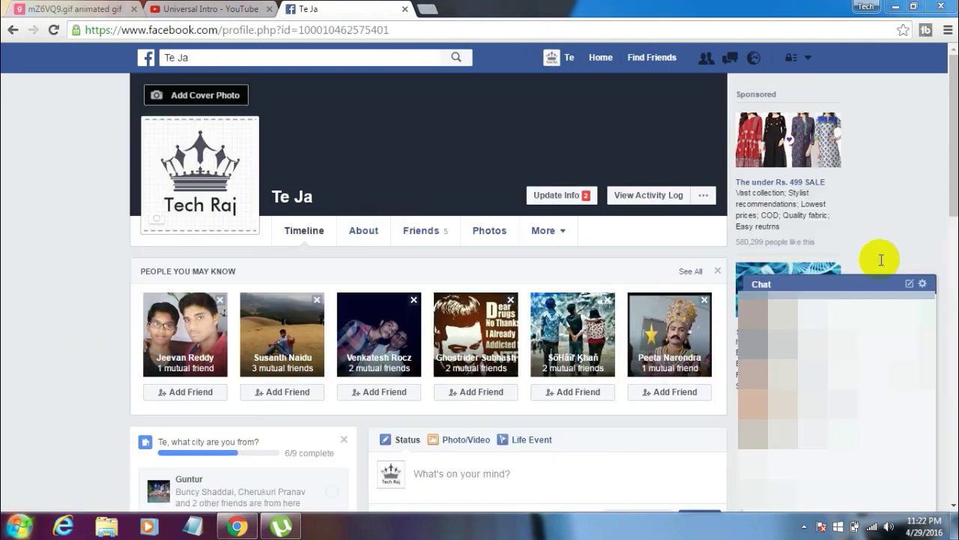
left_click_drag(952, 182, 952, 302)
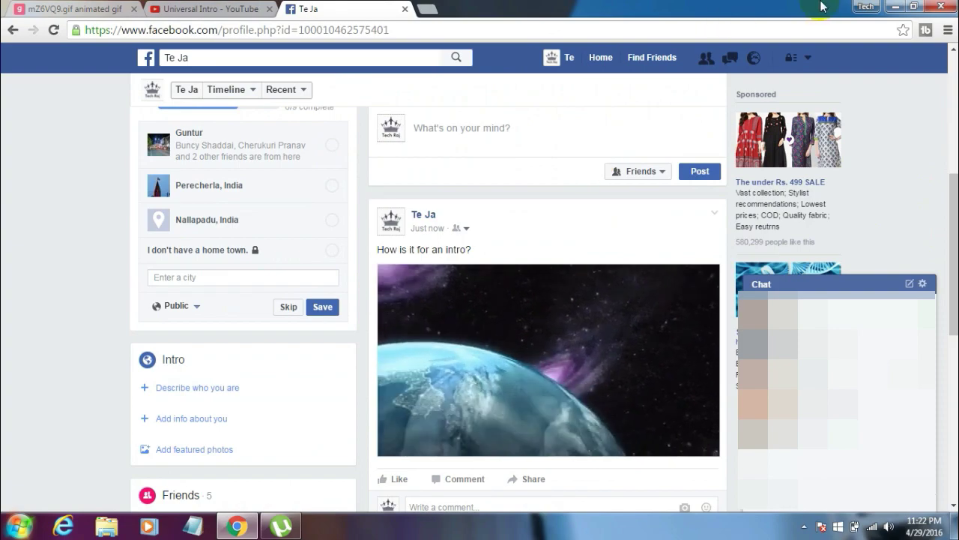
left_click(889, 6)
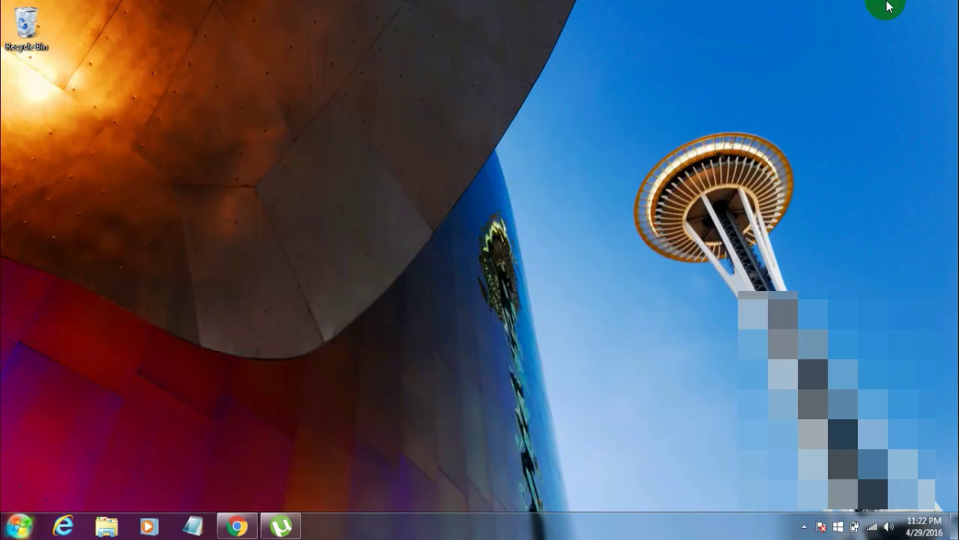